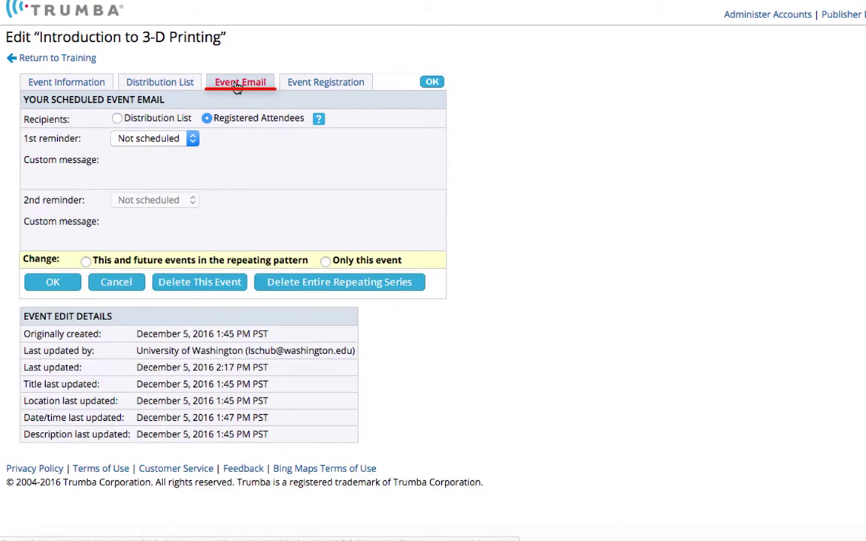
- In the event email settings, schedule the first reminder to registered attendees for 1 day before the event
click(226, 87)
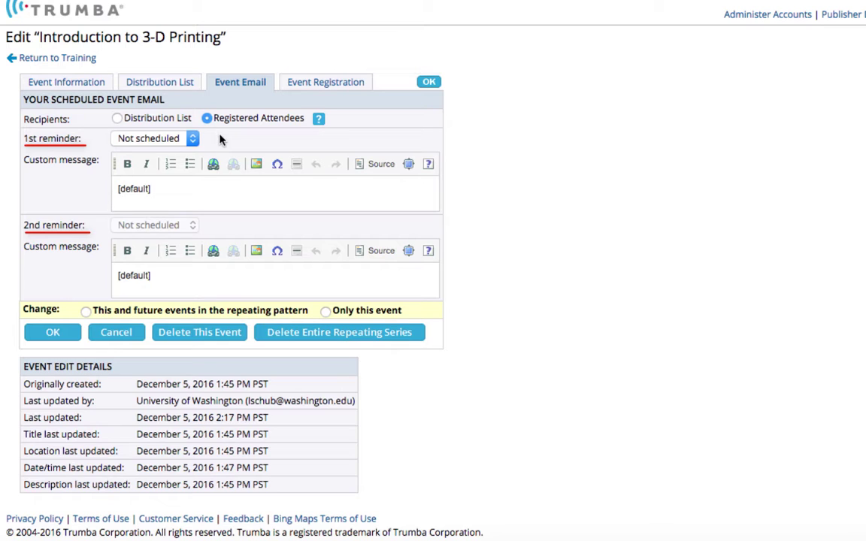
click(193, 138)
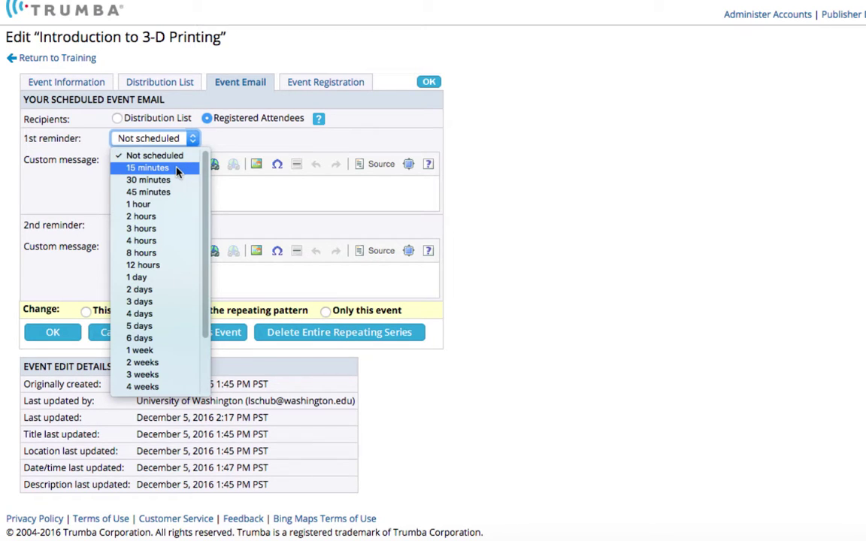
scroll(203, 284, down, 3)
scroll(208, 284, up, 3)
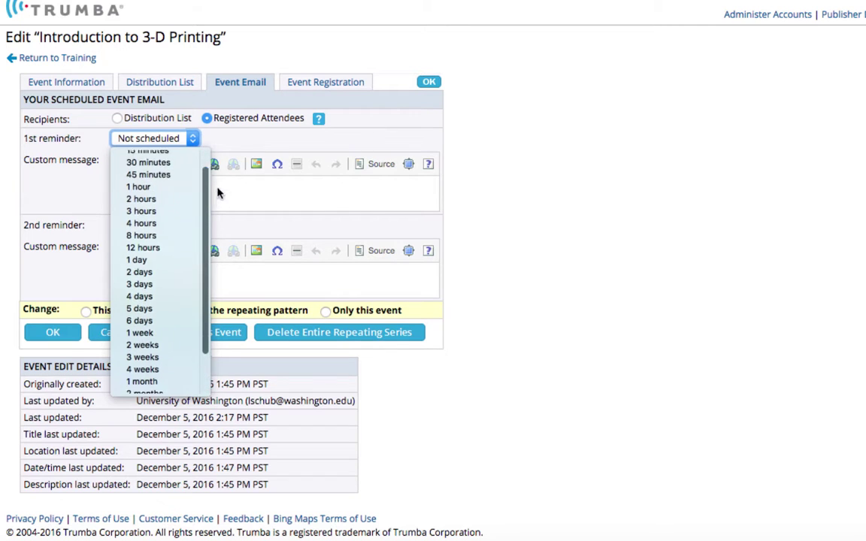
scroll(208, 284, down, 3)
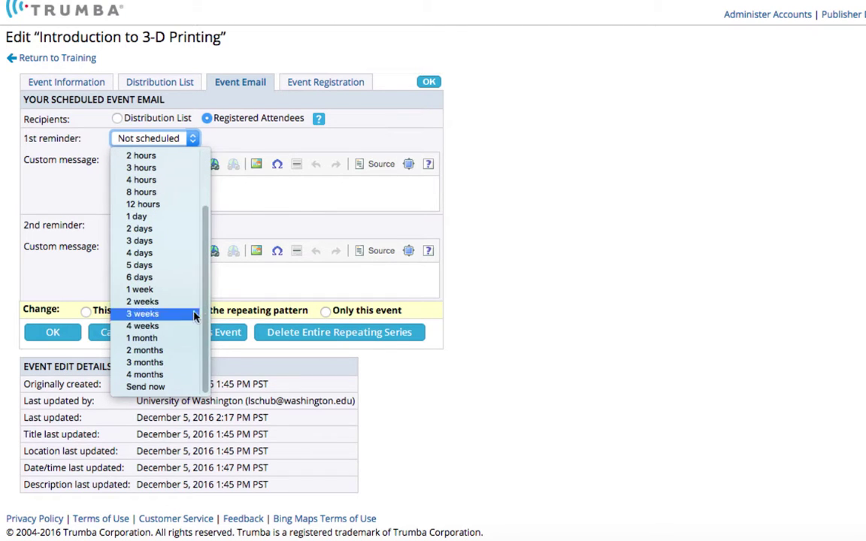
scroll(191, 248, up, 3)
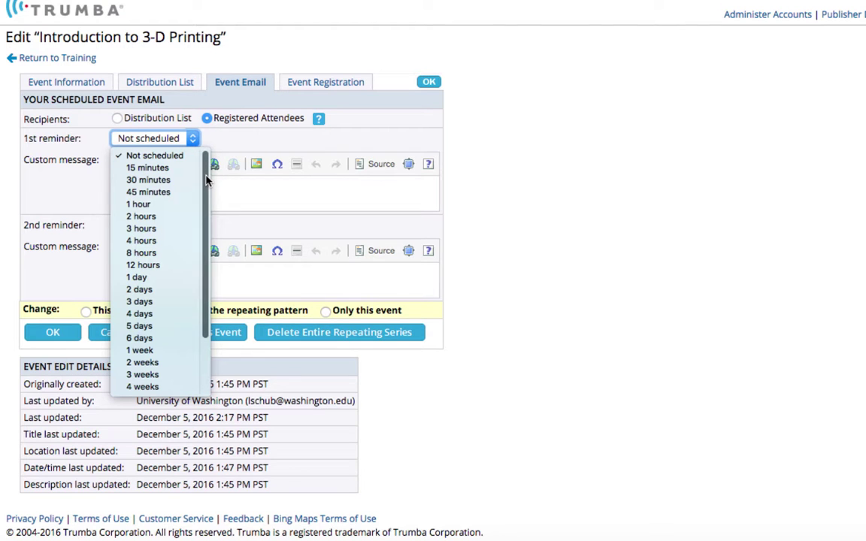
click(176, 277)
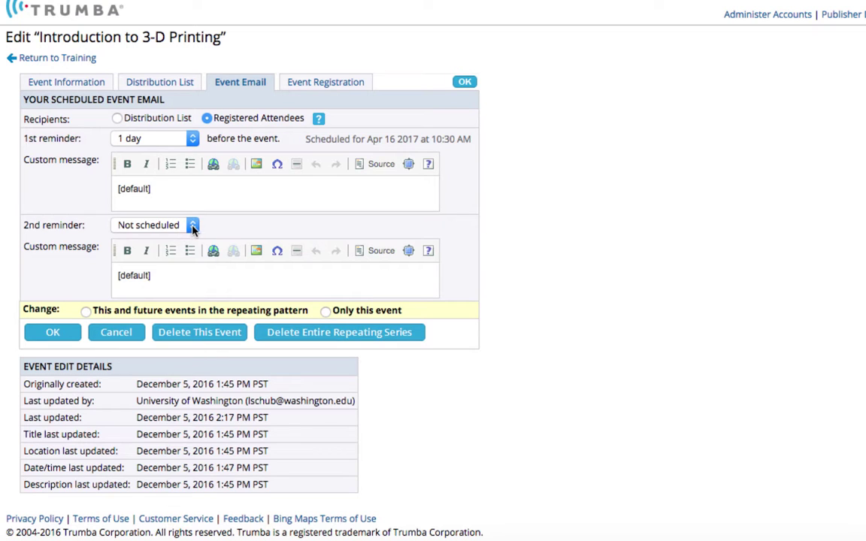
- Schedule the second reminder for 30 minutes before the event and select the first reminder's default custom message text
click(193, 227)
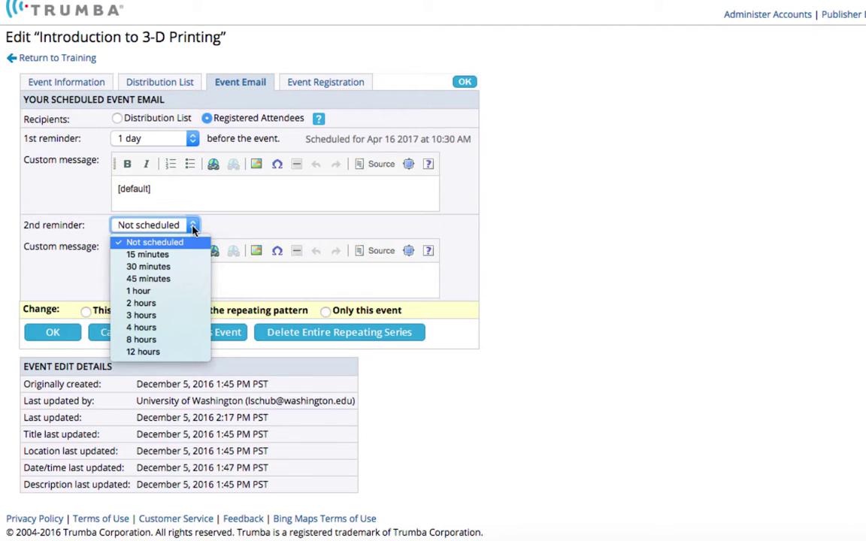
click(165, 268)
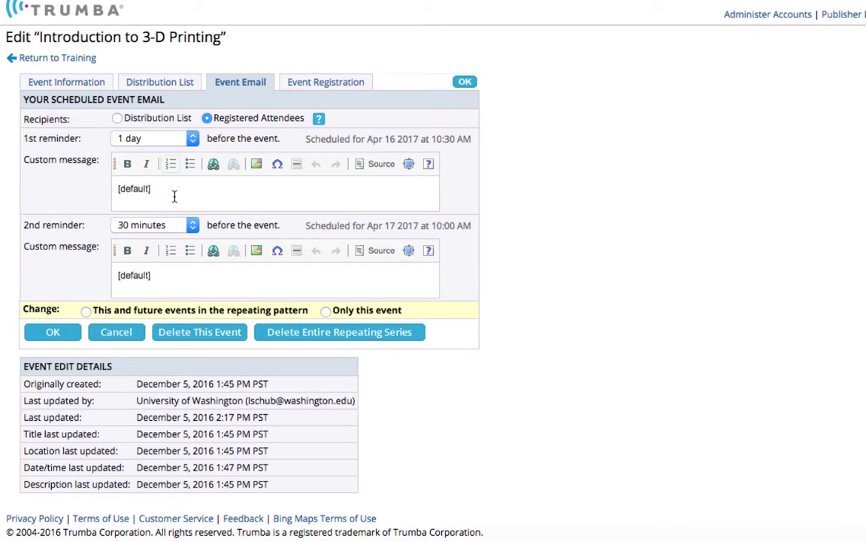
drag(183, 190, 110, 192)
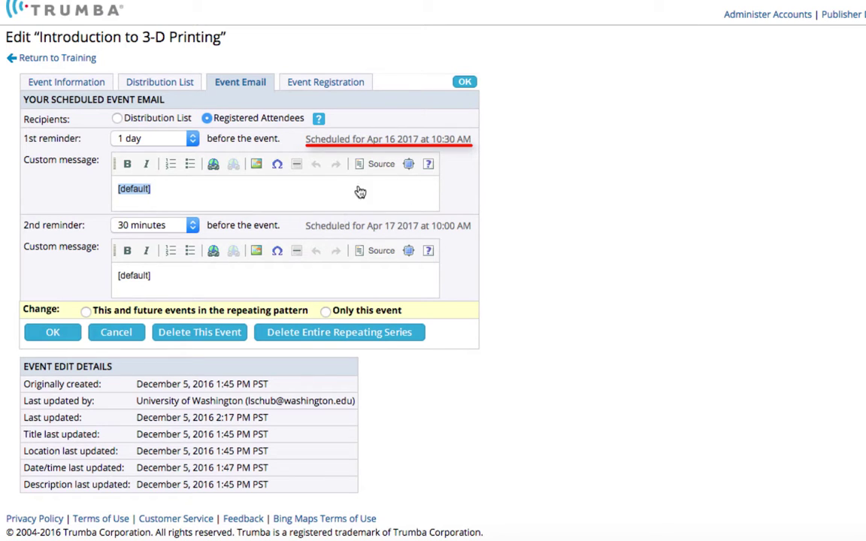
- In the event's registration settings, enable sending invitations to register and toggle open sign-up off and back on
click(327, 84)
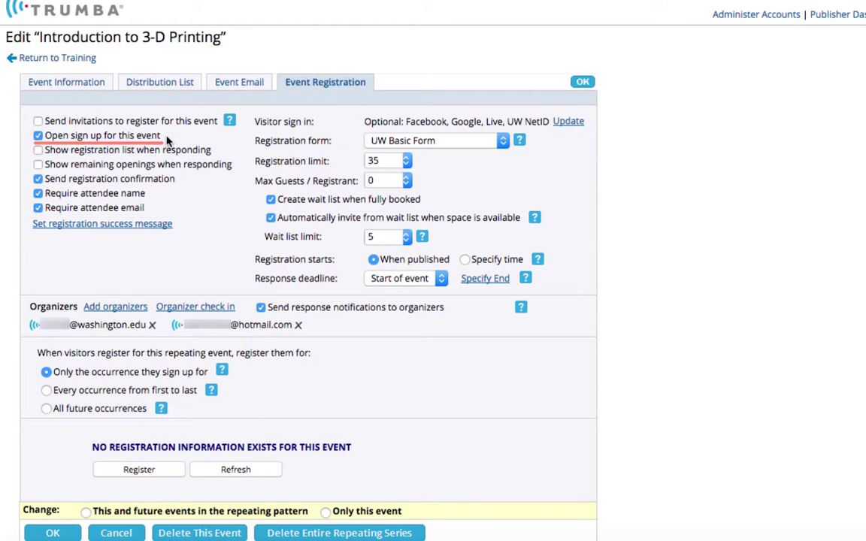
click(38, 123)
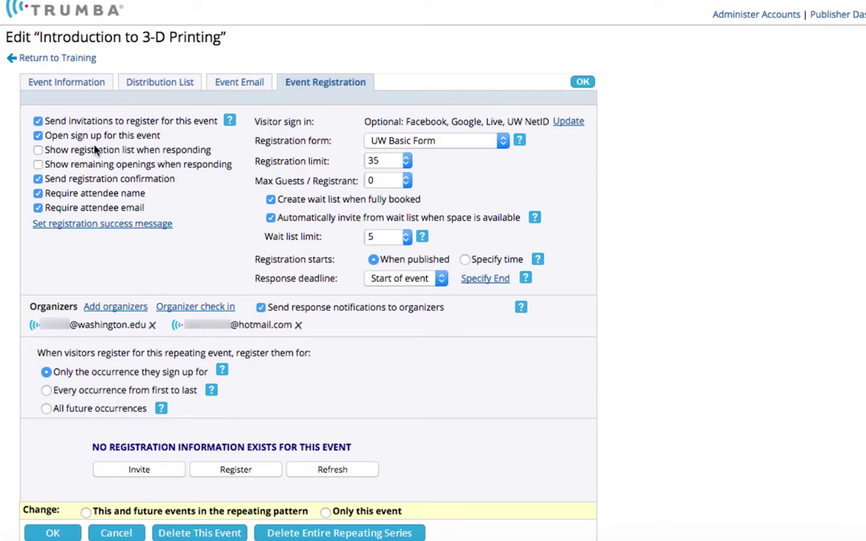
click(38, 136)
click(38, 135)
- Go from the event's distribution list to the address book and rename the group Group 1 as 3D Printing
click(167, 85)
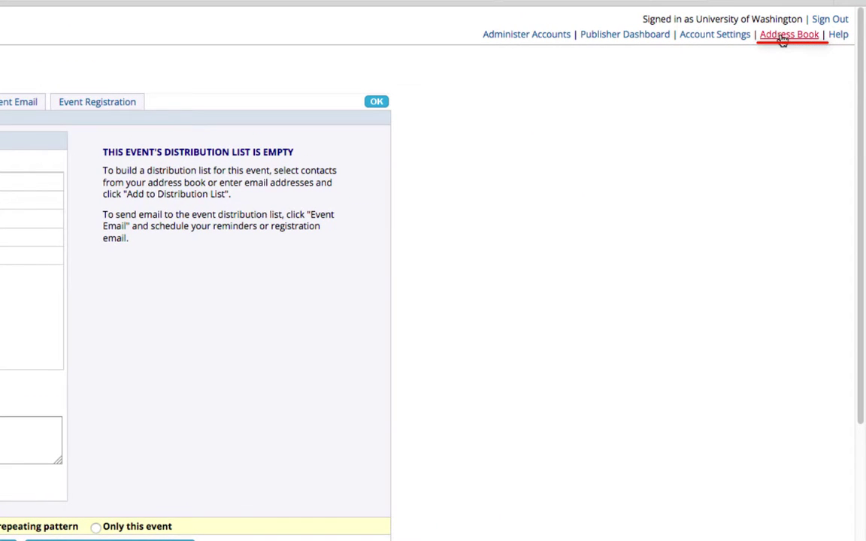
click(786, 35)
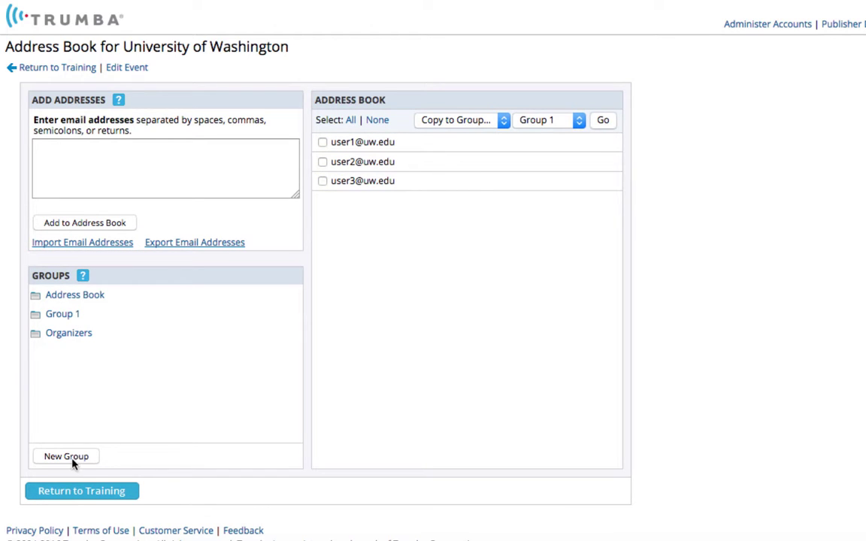
click(80, 317)
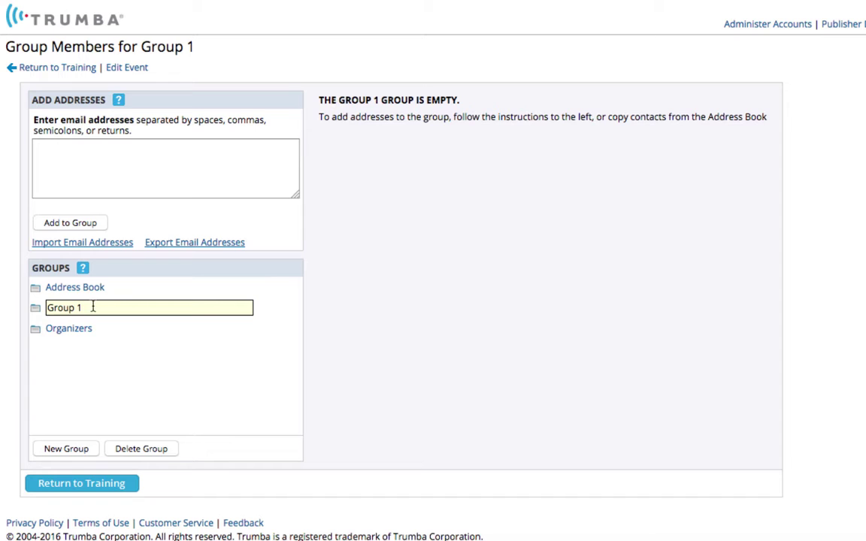
key(BackSpace)
key(BackSpace)
key(BackSpace)
key(BackSpace)
key(BackSpace)
key(BackSpace)
key(BackSpace)
text(3D Printing)
key(Return)
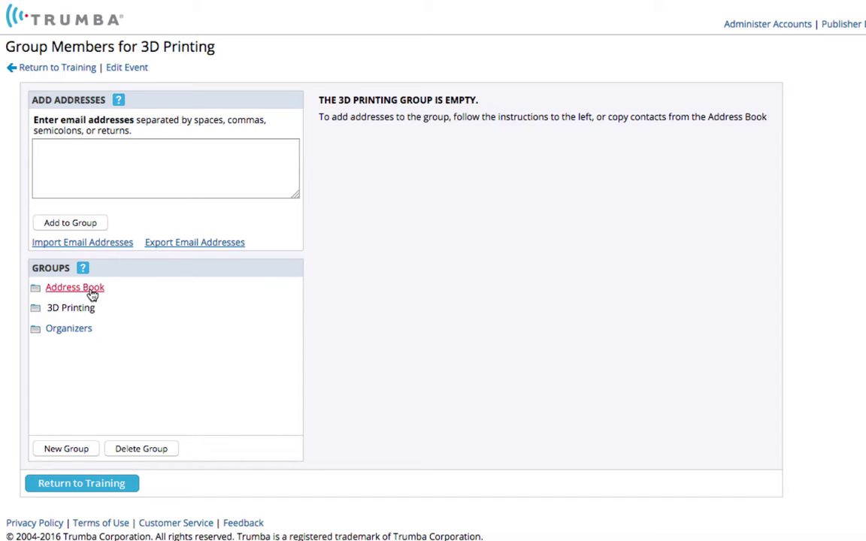
- Copy all three address book contacts to the 3D Printing group and view the group's members
click(75, 288)
click(322, 143)
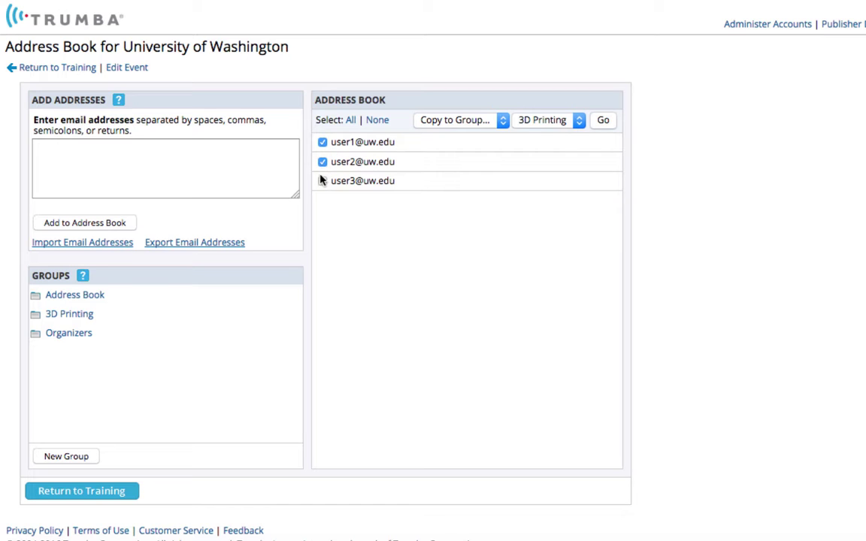
click(322, 182)
click(602, 120)
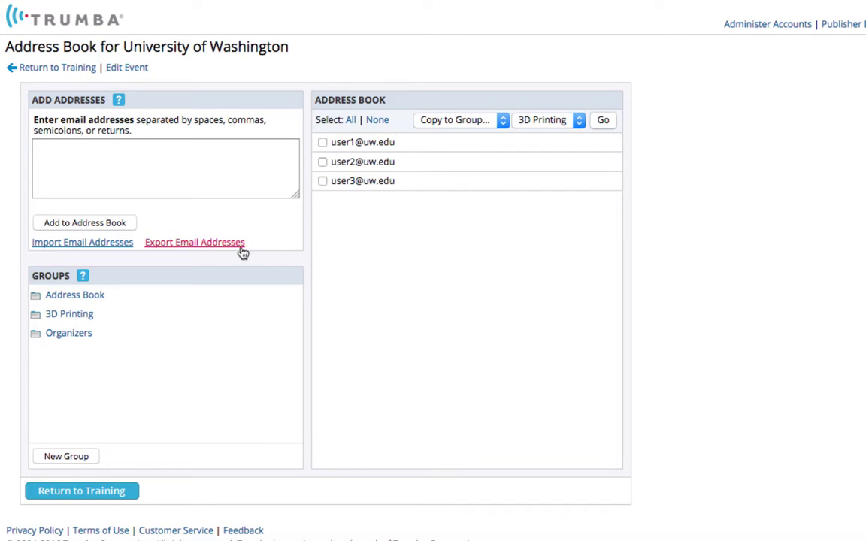
click(70, 318)
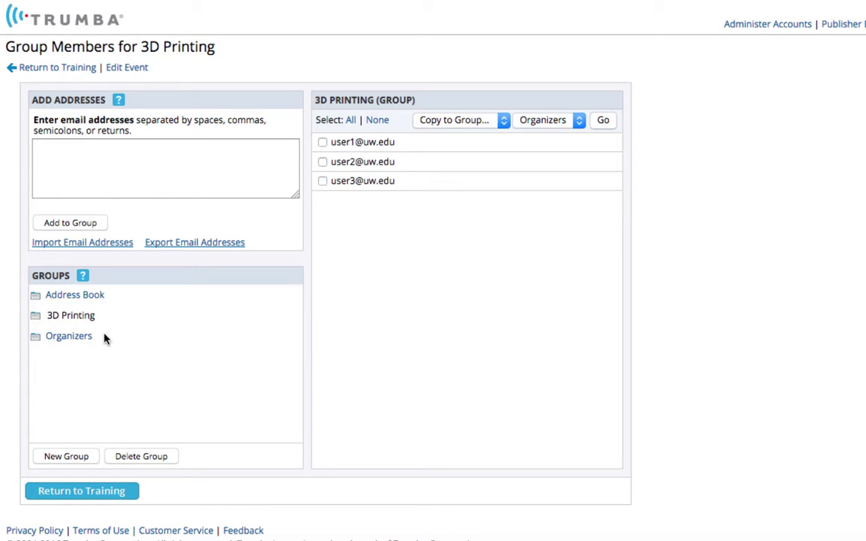
- Return to editing the event, add the 3D Printing group to its distribution list and save the event
click(140, 69)
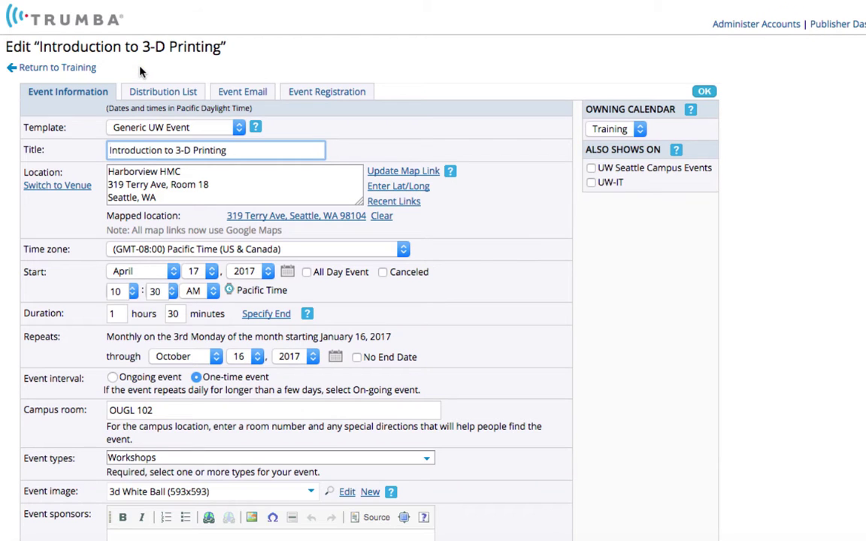
click(157, 92)
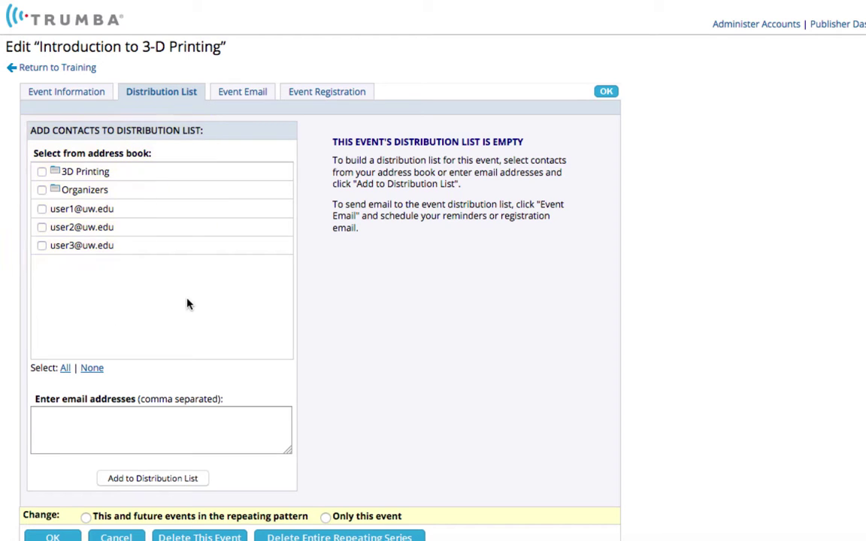
click(41, 172)
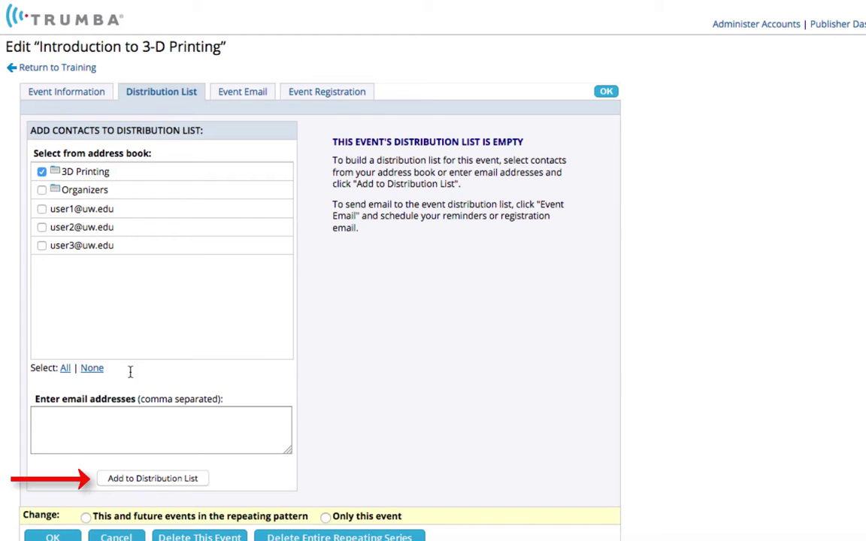
click(162, 481)
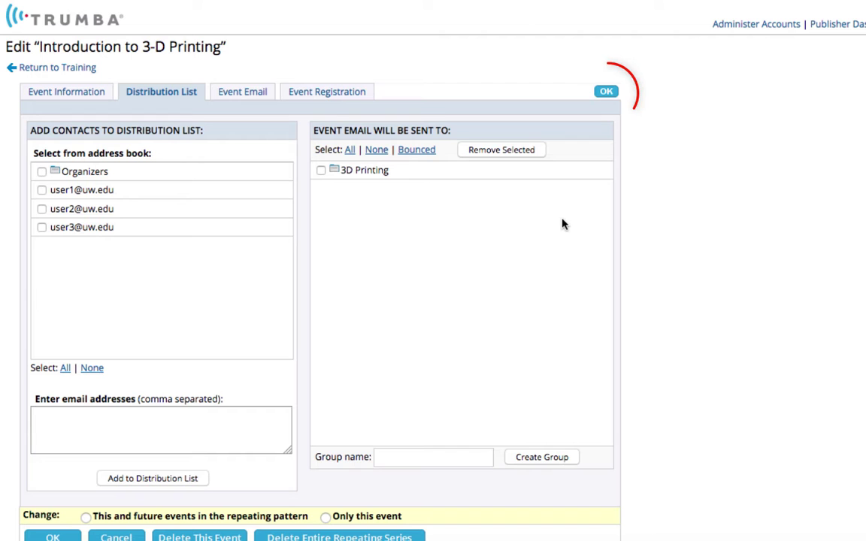
click(607, 92)
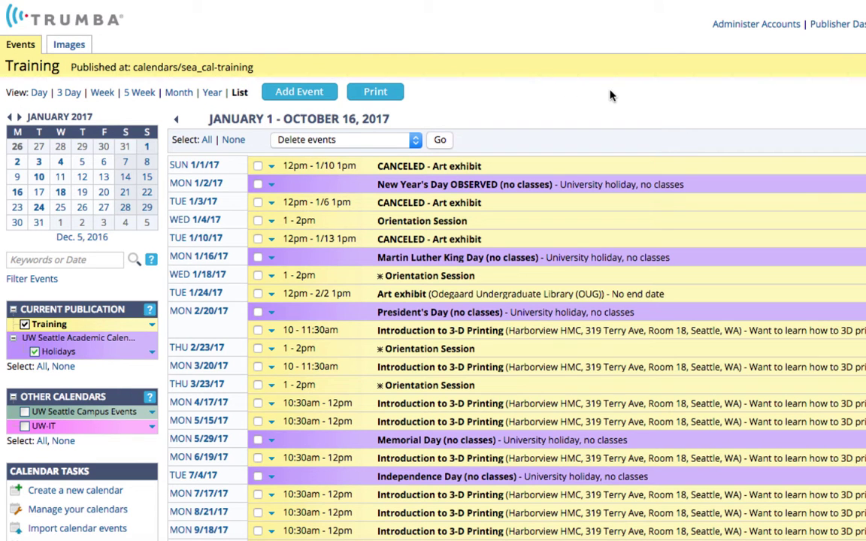